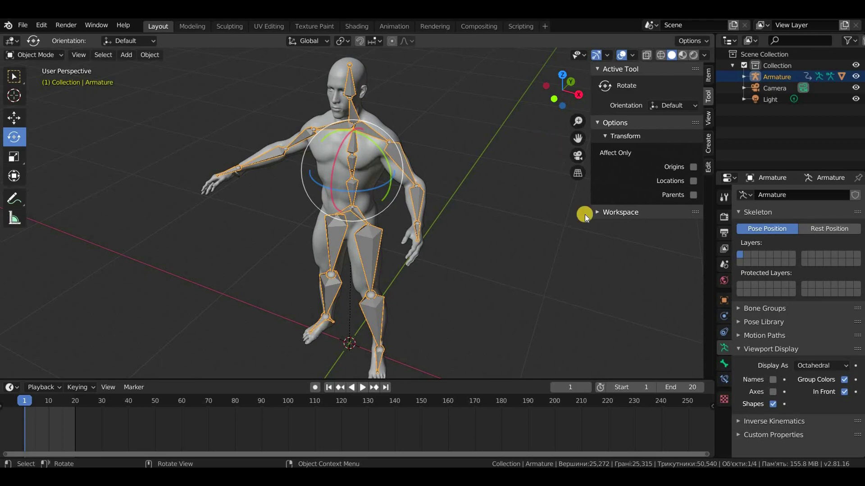
- Select the Timeline End frame field to change the animation's end from 20
{"action": "left_click", "coordinate": [688, 385]}
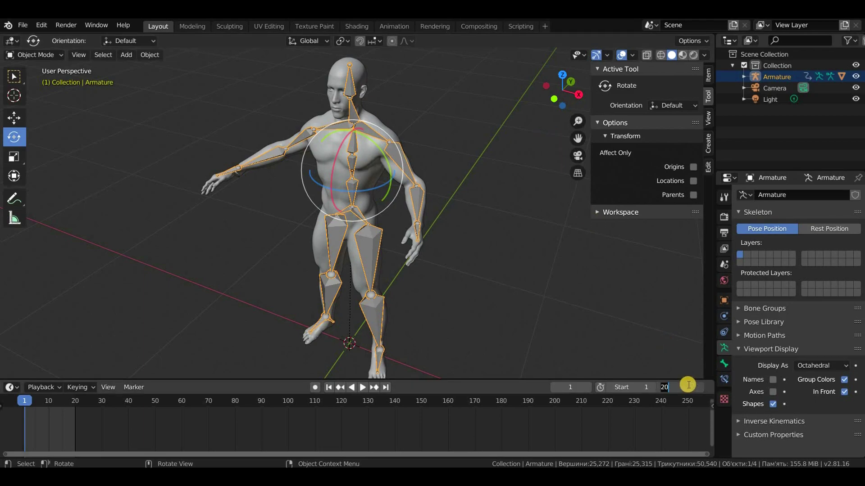
{"action": "type", "text": "250"}
- Set the end frame to 250, go to frame 0 and put the armature in Pose Mode
{"action": "key", "text": "Return"}
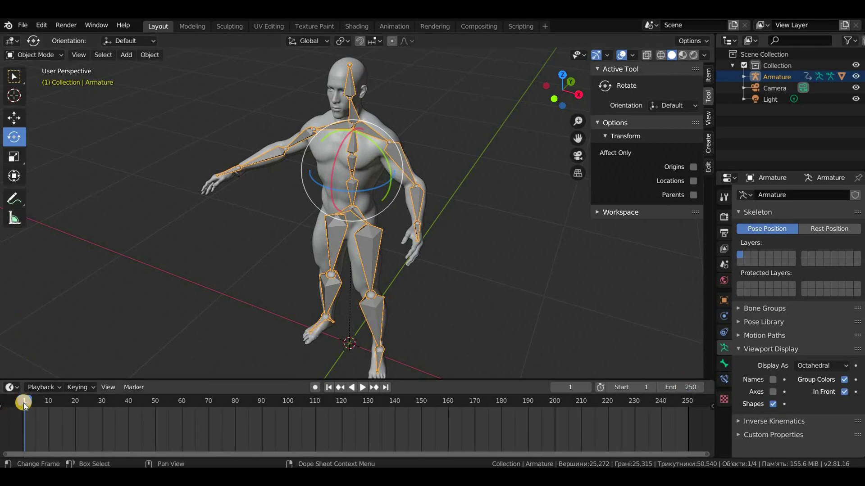
{"action": "left_click", "coordinate": [8, 403]}
{"action": "left_click", "coordinate": [34, 54]}
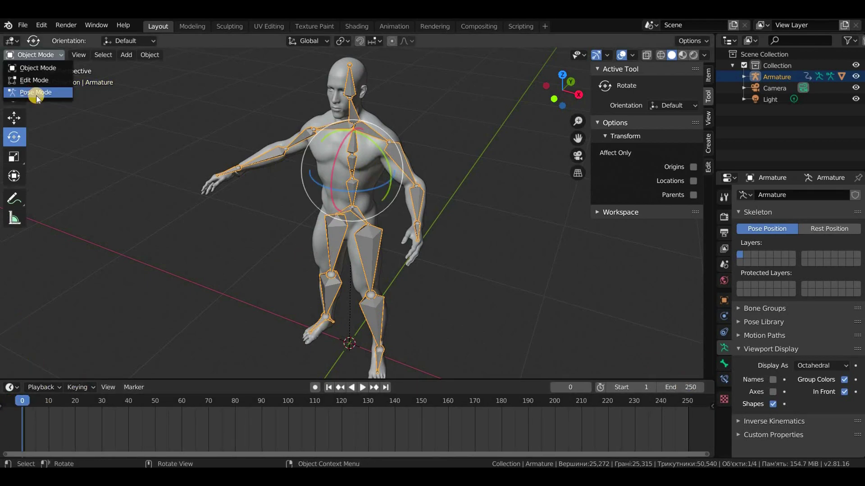
{"action": "left_click", "coordinate": [31, 93]}
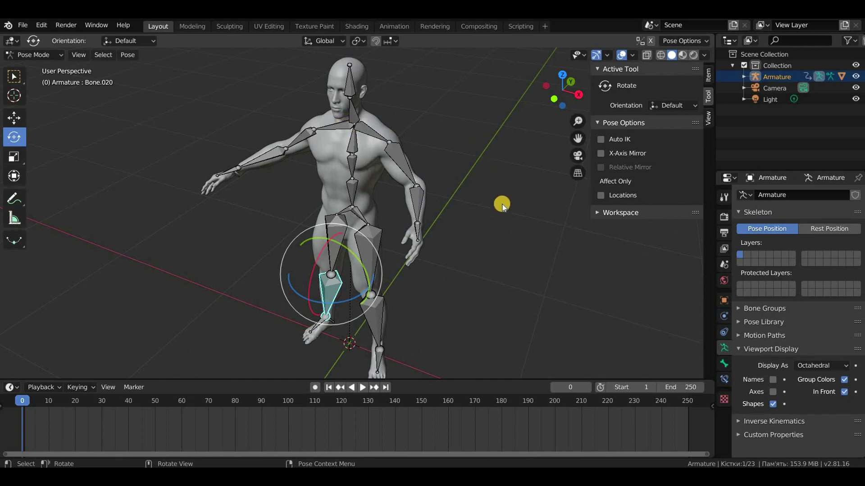
- Select all bones and insert LocRotScale keyframes at frame 0
{"action": "key", "text": "alt+a"}
{"action": "key", "text": "a"}
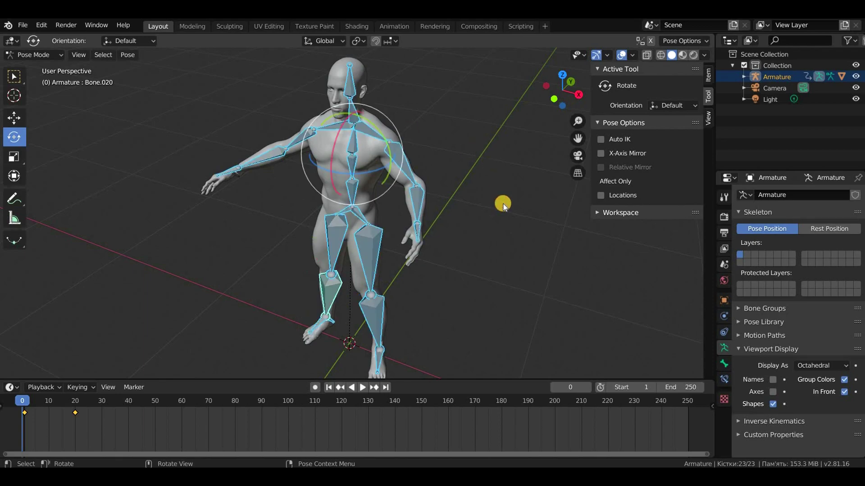
{"action": "key", "text": "i"}
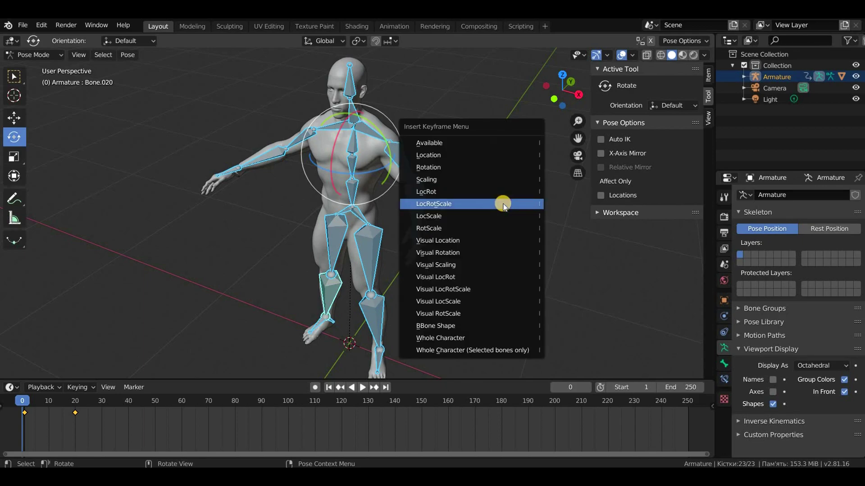
{"action": "left_click", "coordinate": [503, 206]}
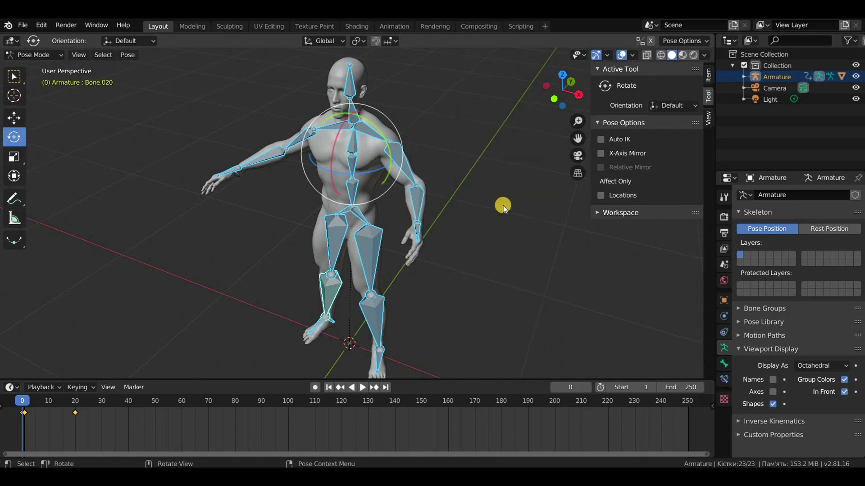
{"action": "left_click", "coordinate": [77, 405]}
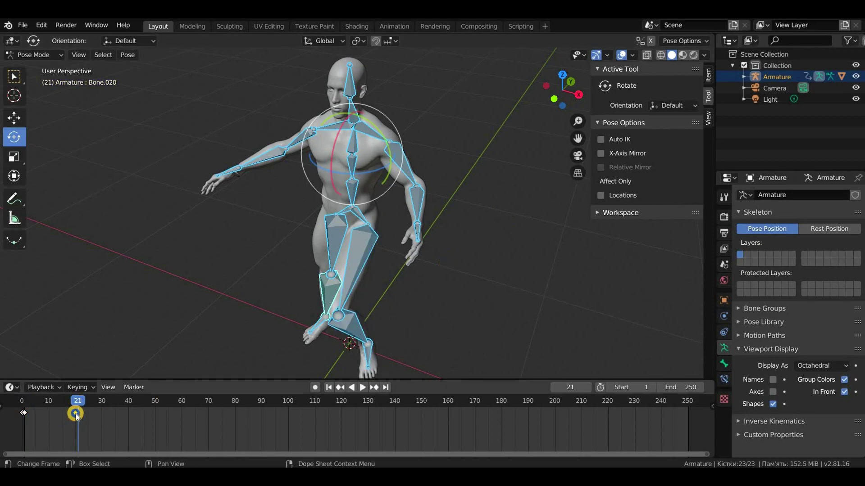
- Delete the raised-leg keyframe at frame 21
{"action": "right_click", "coordinate": [75, 414]}
{"action": "left_click", "coordinate": [76, 414]}
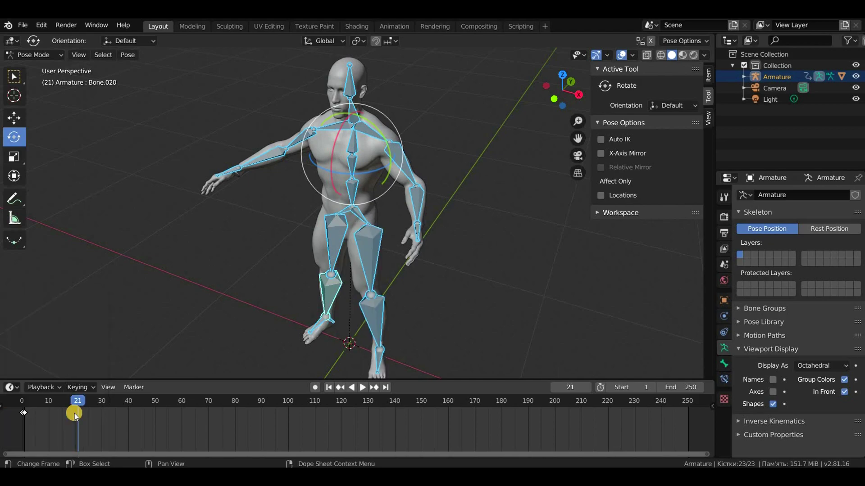
{"action": "left_click", "coordinate": [24, 401]}
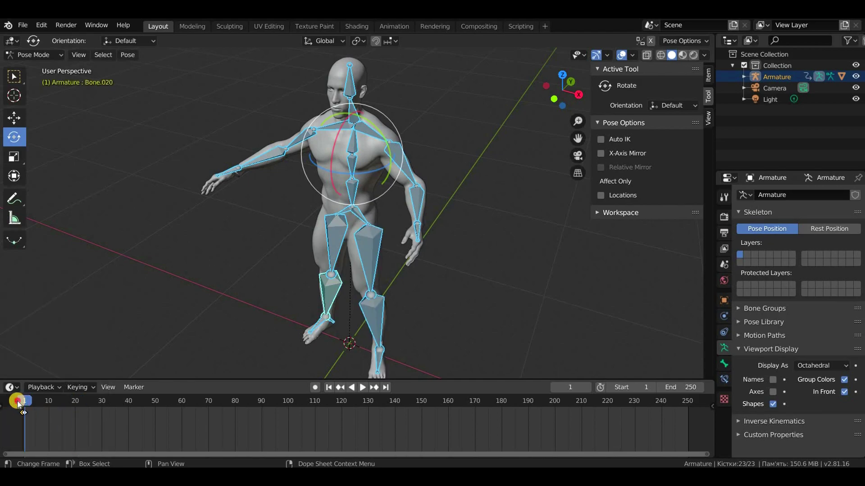
{"action": "left_click", "coordinate": [77, 401]}
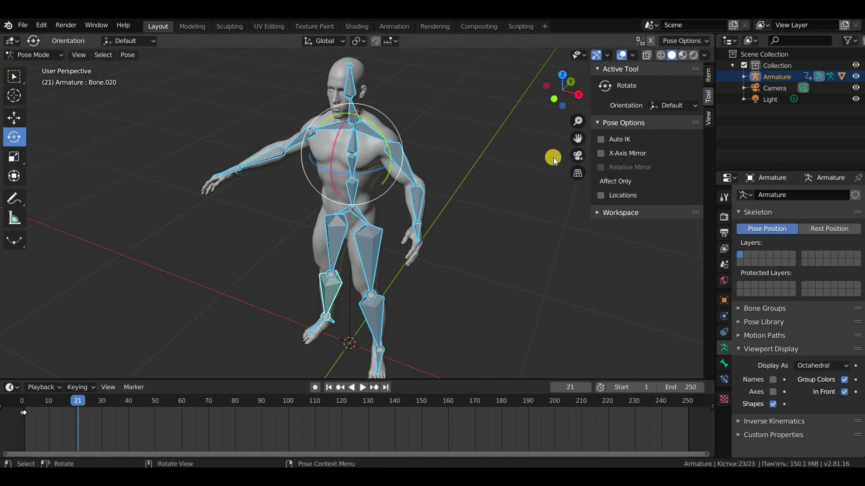
- Swing the upper arm bone forward and key it with LocRotScale at frame 21
{"action": "left_click_drag", "start_coordinate": [550, 99], "coordinate": [369, 179]}
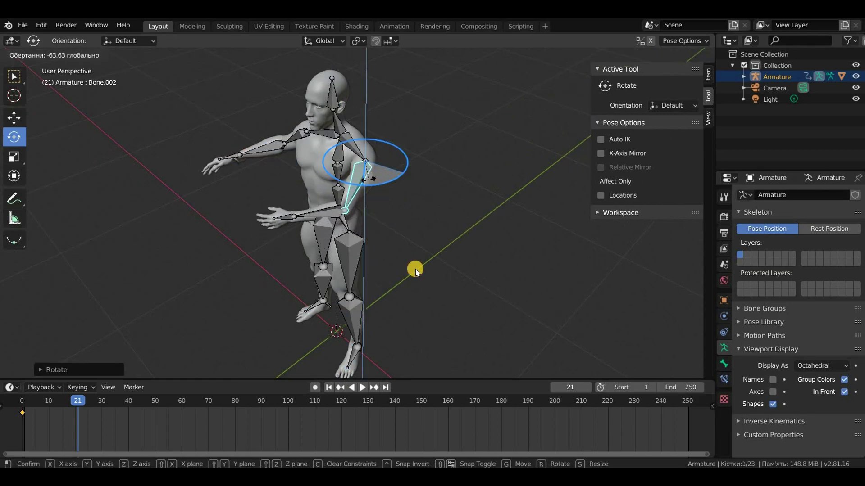
{"action": "left_click_drag", "start_coordinate": [369, 179], "coordinate": [413, 268]}
{"action": "left_click_drag", "start_coordinate": [560, 105], "coordinate": [420, 154]}
{"action": "left_click_drag", "start_coordinate": [421, 97], "coordinate": [514, 107]}
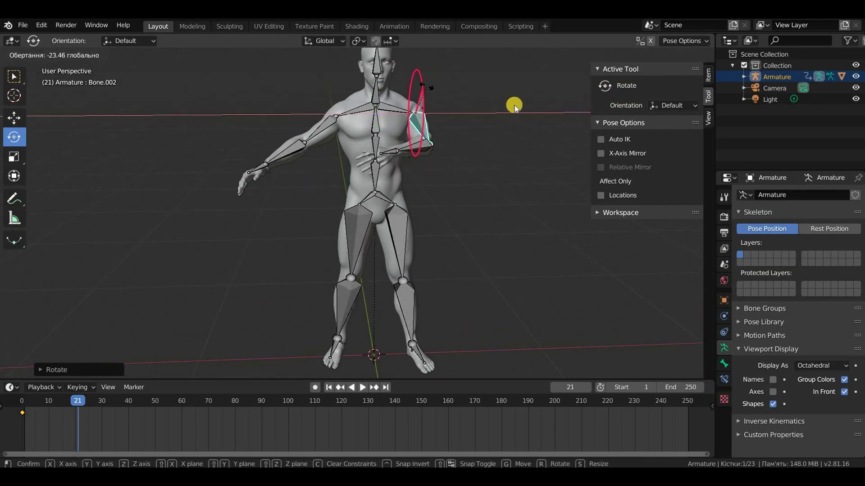
{"action": "right_click", "coordinate": [514, 107]}
{"action": "mouse_move", "coordinate": [516, 111]}
{"action": "middle_mouse_down"}
{"action": "mouse_move", "coordinate": [525, 188]}
{"action": "mouse_move", "coordinate": [518, 197]}
{"action": "middle_mouse_up"}
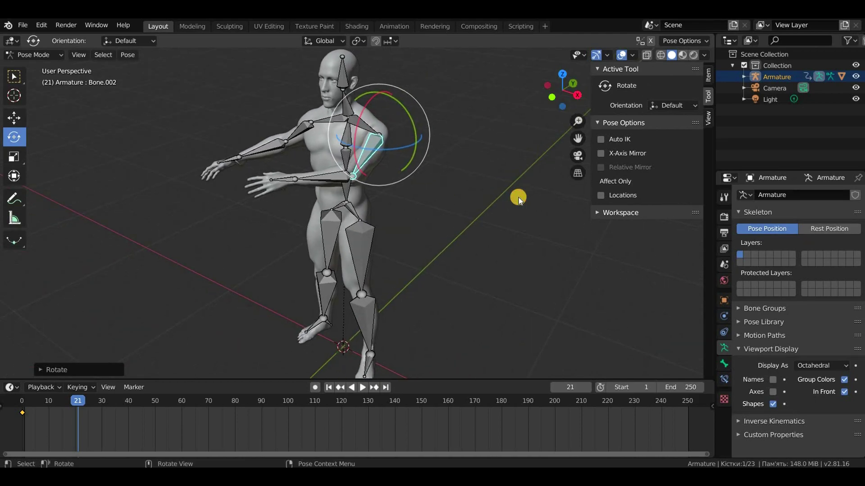
{"action": "key", "text": "i"}
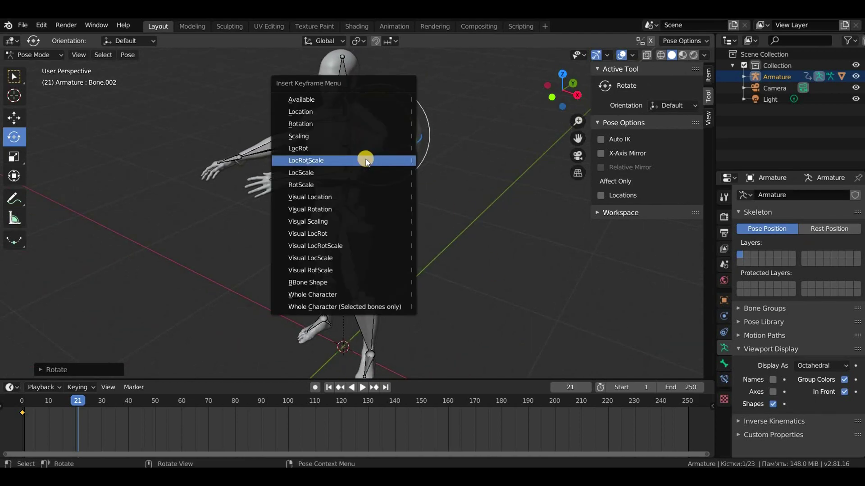
{"action": "left_click", "coordinate": [366, 161]}
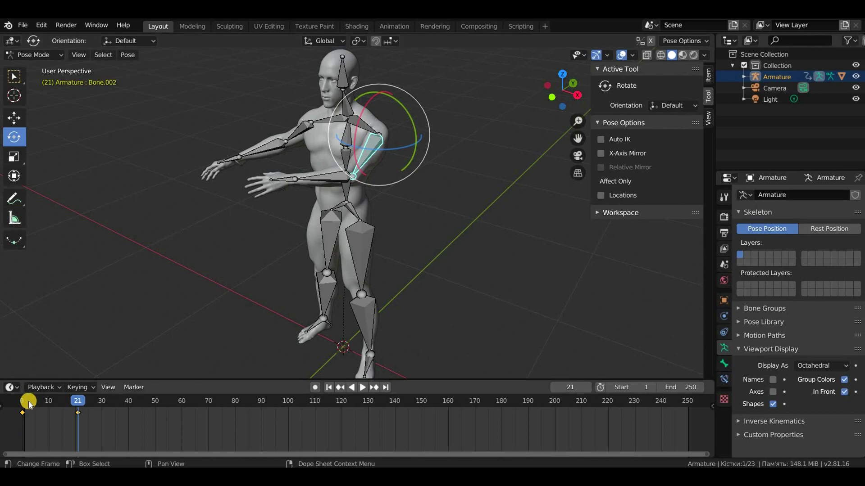
{"action": "left_click", "coordinate": [25, 402]}
{"action": "left_click", "coordinate": [77, 404]}
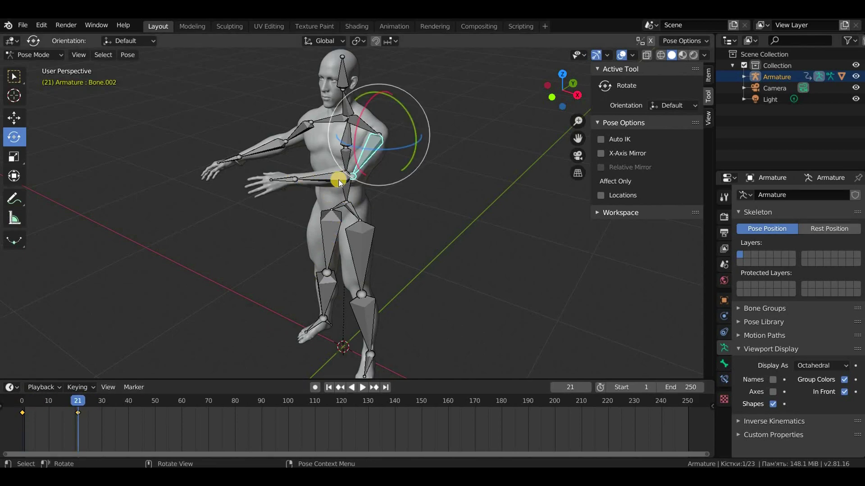
{"action": "key", "text": "bracketright"}
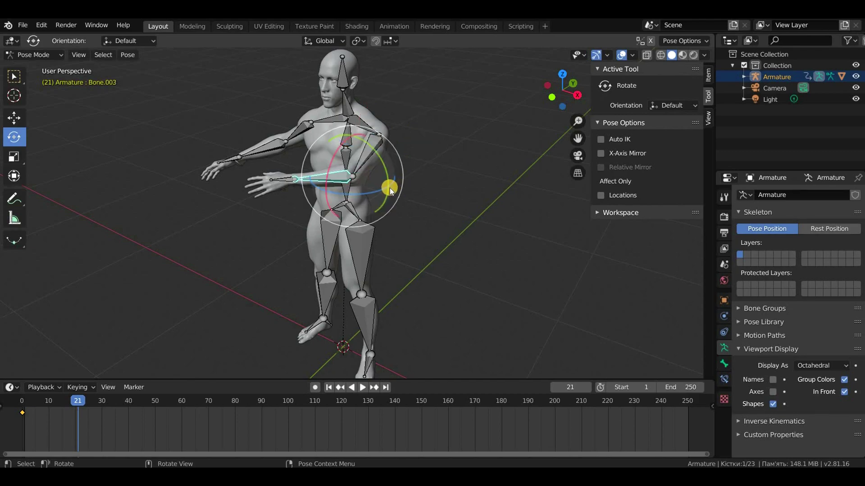
- Rotate the forearm inward on the Z ring and key it with LocRotScale at frame 21
{"action": "mouse_move", "coordinate": [382, 186]}
{"action": "left_mouse_down"}
{"action": "mouse_move", "coordinate": [361, 188]}
{"action": "mouse_move", "coordinate": [333, 159]}
{"action": "mouse_move", "coordinate": [333, 169]}
{"action": "left_mouse_up"}
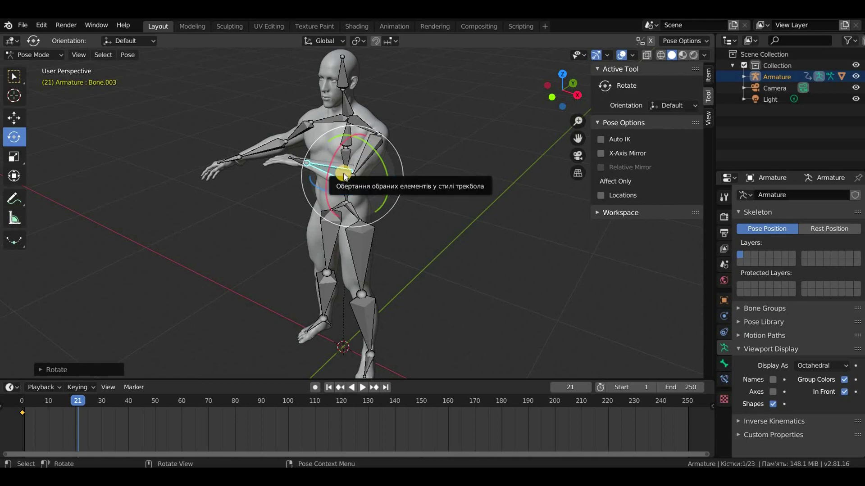
{"action": "key", "text": "i"}
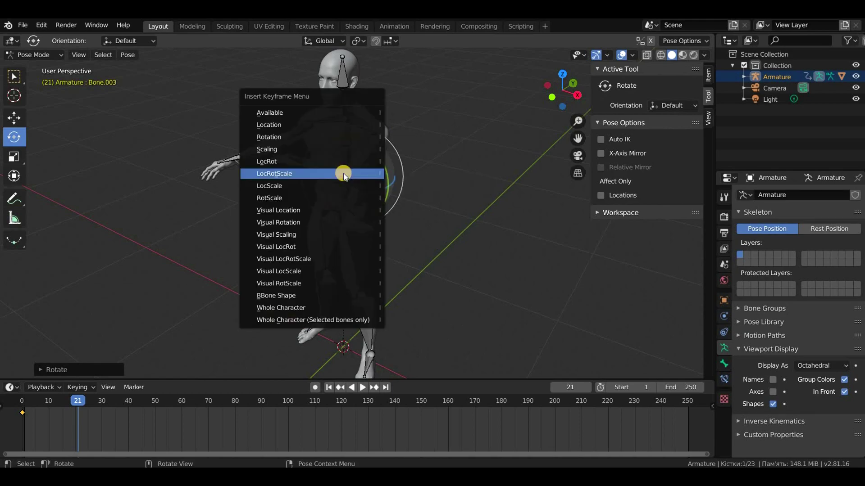
{"action": "left_click", "coordinate": [344, 176]}
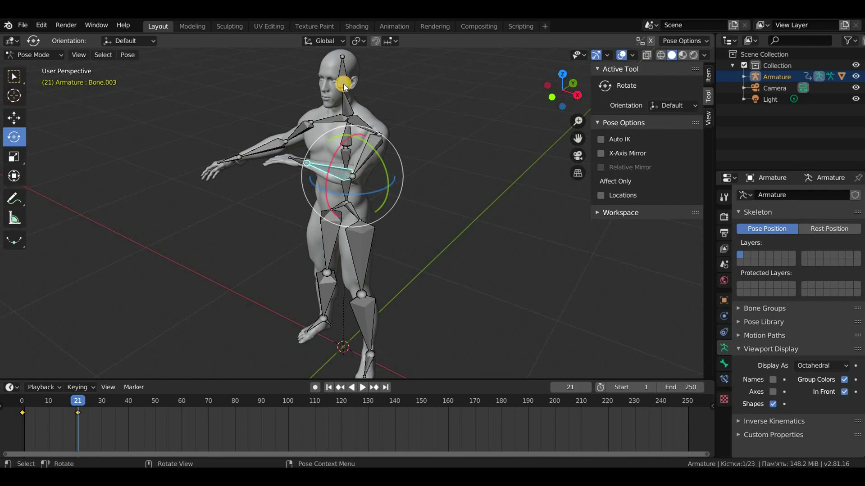
- Tilt the head bone, key it with LocRotScale at frame 21, then scrub the motion and rewind
{"action": "left_click", "coordinate": [344, 85]}
{"action": "left_click_drag", "start_coordinate": [318, 83], "coordinate": [320, 88]}
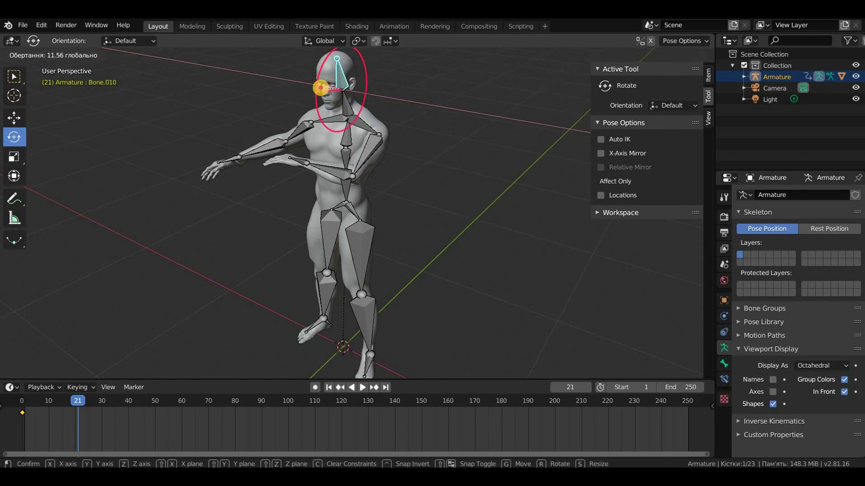
{"action": "left_click_drag", "start_coordinate": [321, 87], "coordinate": [321, 89]}
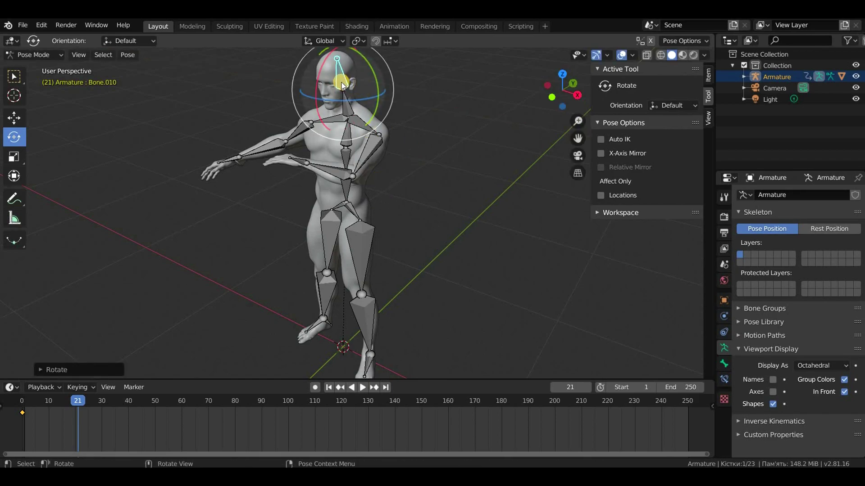
{"action": "key", "text": "i"}
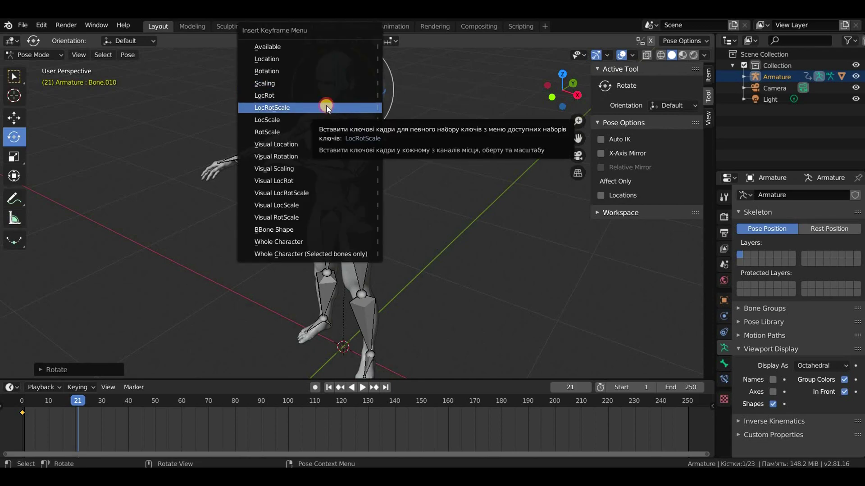
{"action": "left_click", "coordinate": [326, 108]}
{"action": "mouse_move", "coordinate": [25, 406]}
{"action": "left_mouse_down"}
{"action": "mouse_move", "coordinate": [62, 407]}
{"action": "mouse_move", "coordinate": [23, 404]}
{"action": "left_mouse_up"}
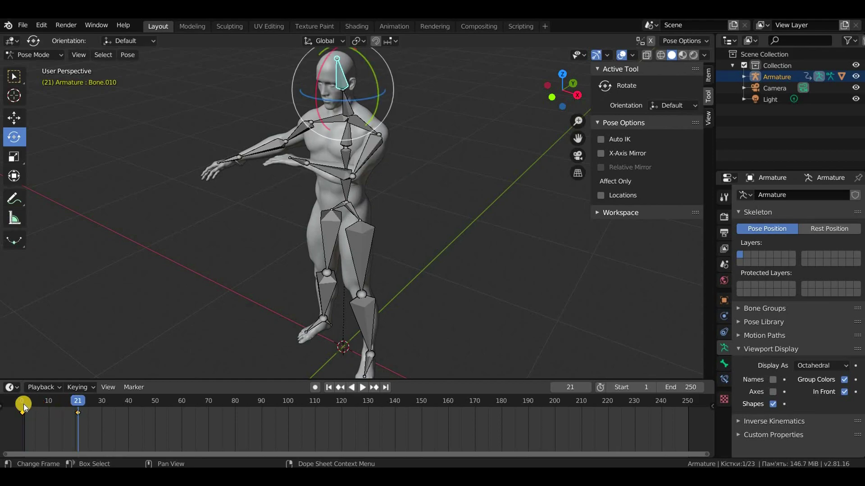
{"action": "left_click", "coordinate": [364, 389]}
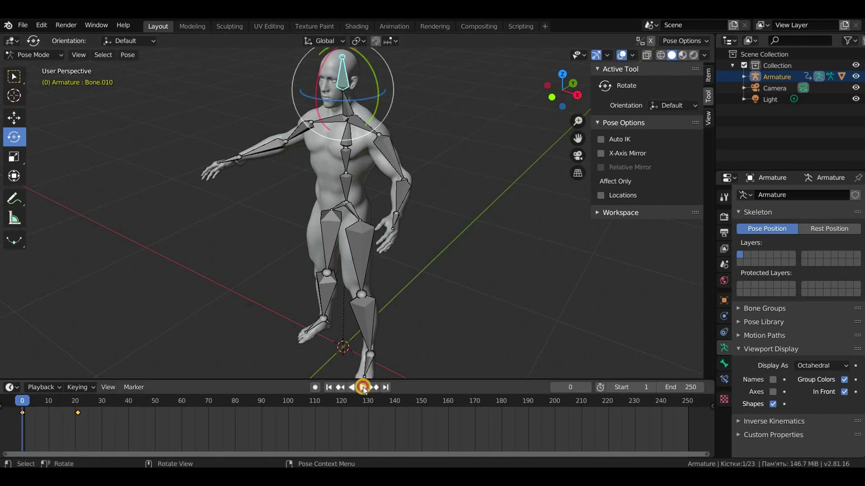
- Play the pose animation once, return to frame 0 and make the timeline area taller
{"action": "left_click", "coordinate": [364, 388]}
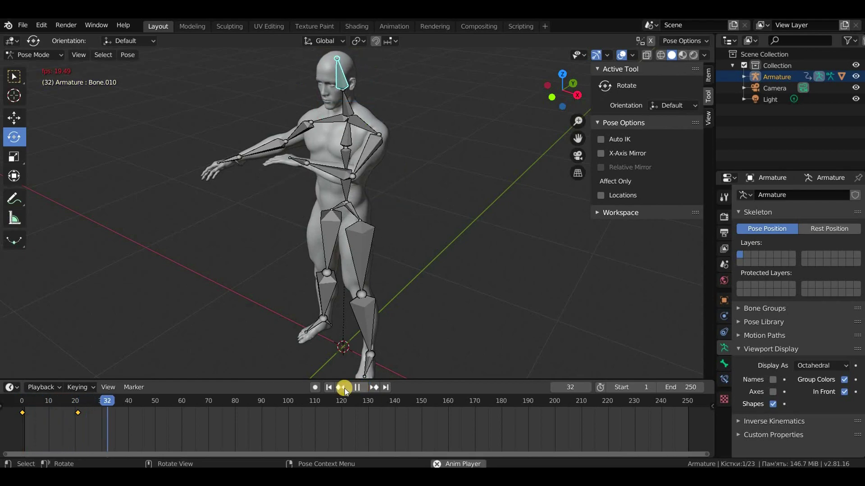
{"action": "key", "text": "space"}
{"action": "left_click", "coordinate": [27, 400]}
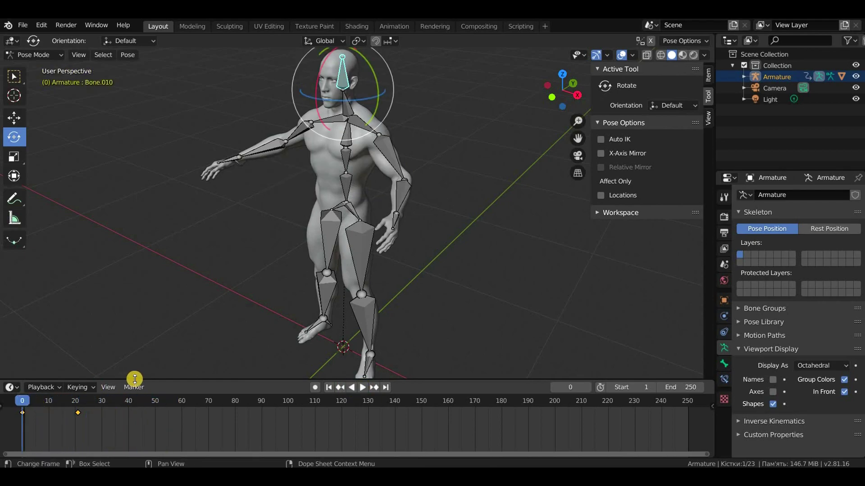
{"action": "mouse_move", "coordinate": [140, 380]}
{"action": "left_mouse_down"}
{"action": "mouse_move", "coordinate": [155, 311]}
{"action": "mouse_move", "coordinate": [27, 315]}
{"action": "left_mouse_up"}
{"action": "left_click", "coordinate": [16, 322]}
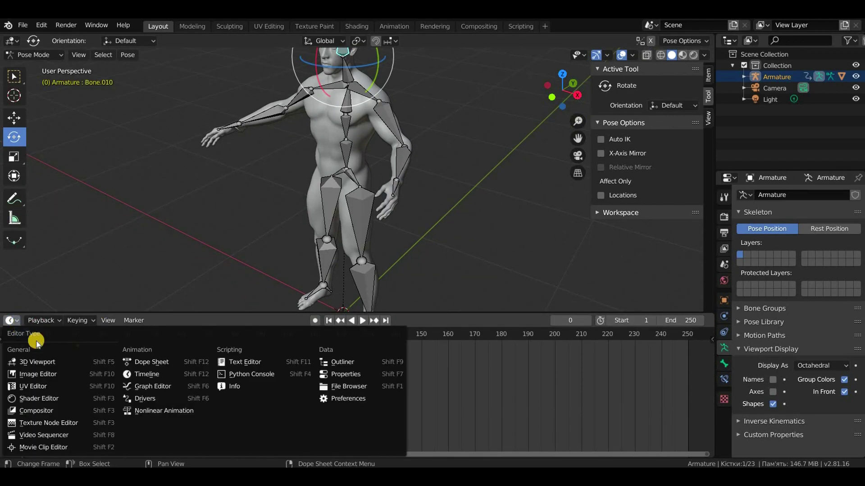
- Switch to the Nonlinear Animation editor and push the armature action down into an NLA strip
{"action": "left_click", "coordinate": [161, 414]}
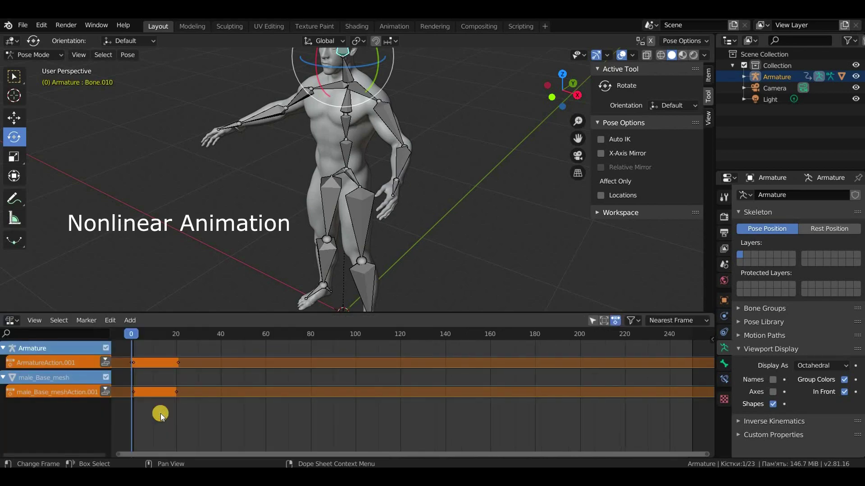
{"action": "left_click", "coordinate": [145, 356]}
{"action": "left_click", "coordinate": [144, 390]}
{"action": "left_click", "coordinate": [143, 356]}
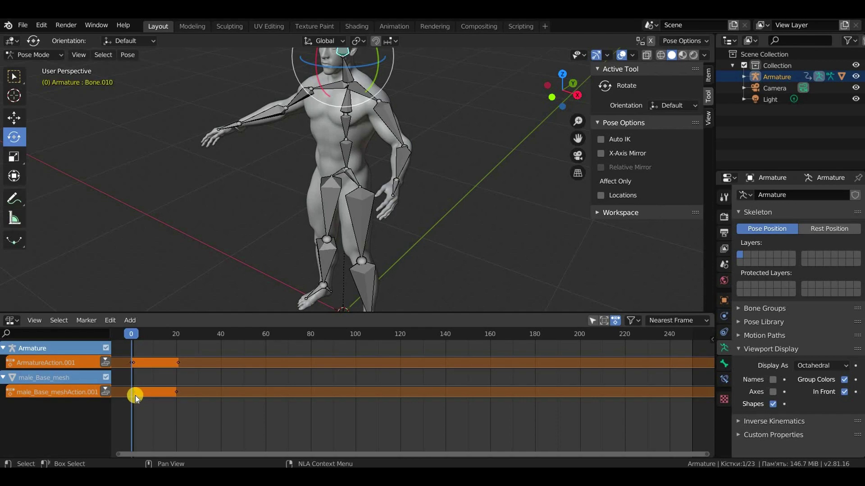
{"action": "left_click", "coordinate": [105, 362]}
- Duplicate the ArmatureAction strip and slide the copy to start near frame 61
{"action": "left_click", "coordinate": [155, 378]}
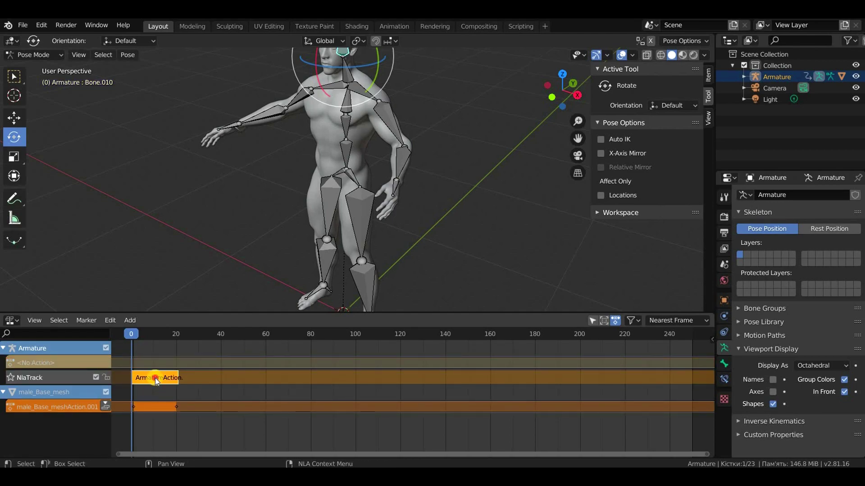
{"action": "right_click", "coordinate": [155, 378]}
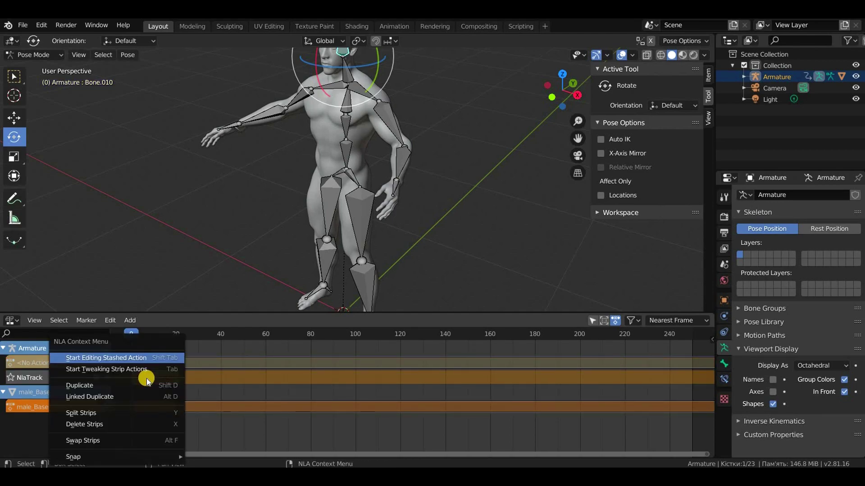
{"action": "left_click", "coordinate": [94, 385]}
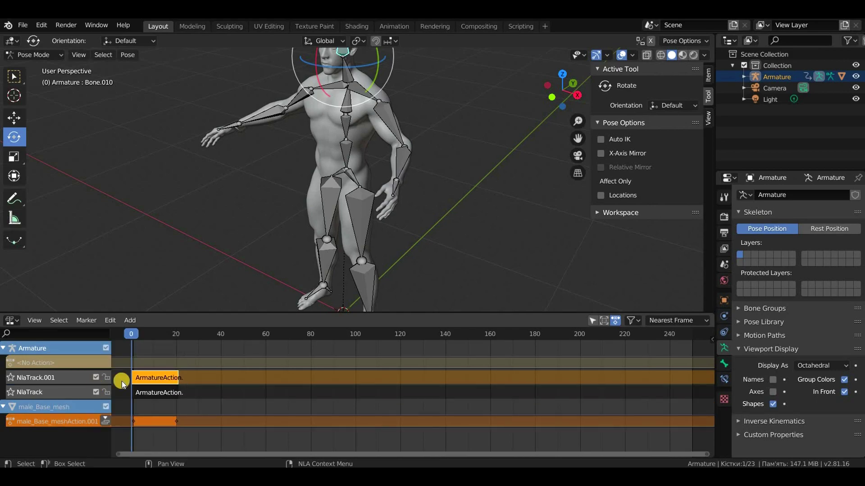
{"action": "left_click", "coordinate": [145, 392]}
{"action": "left_click_drag", "start_coordinate": [176, 391], "coordinate": [281, 374]}
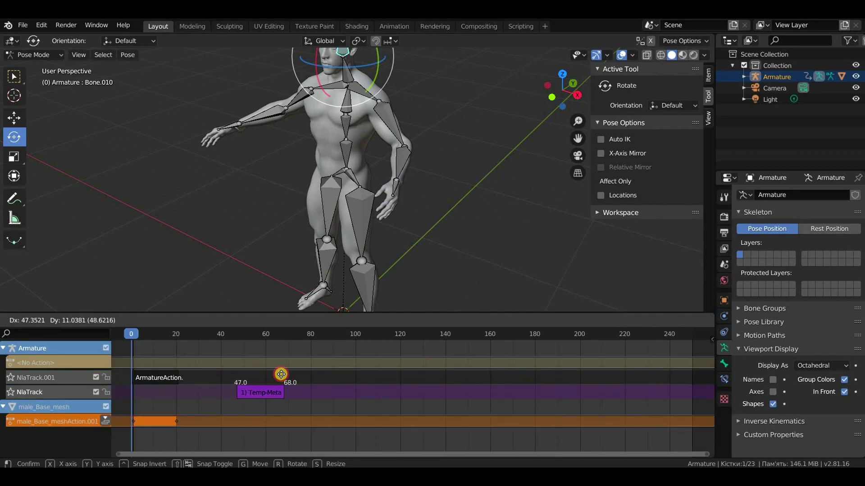
{"action": "left_click", "coordinate": [148, 332]}
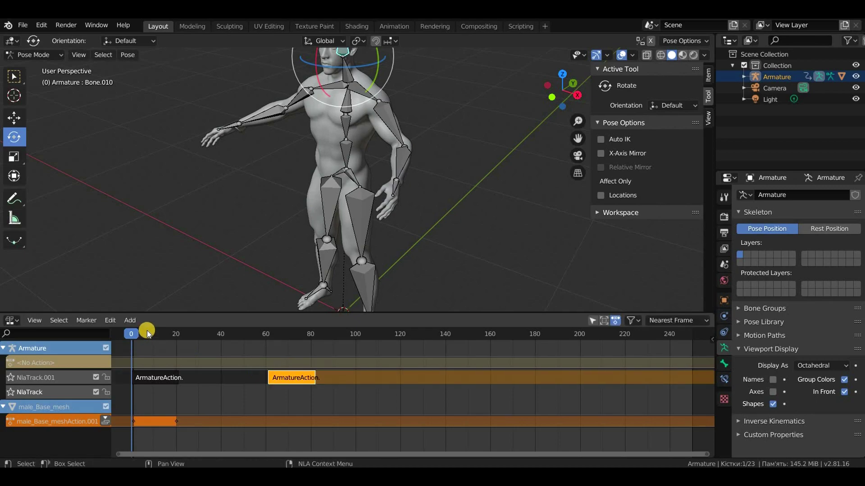
- Scrub through frames 7, 16, 70, 83 and back to 1, then restore the Timeline
{"action": "left_click", "coordinate": [147, 333]}
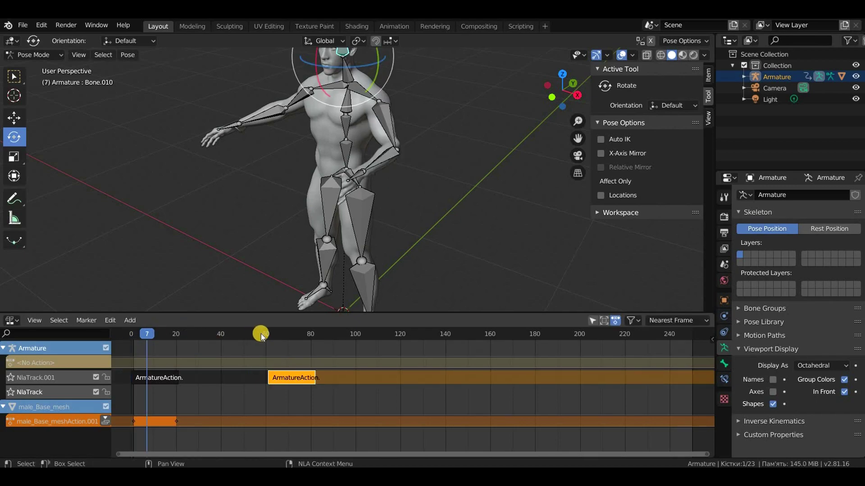
{"action": "left_click", "coordinate": [166, 332]}
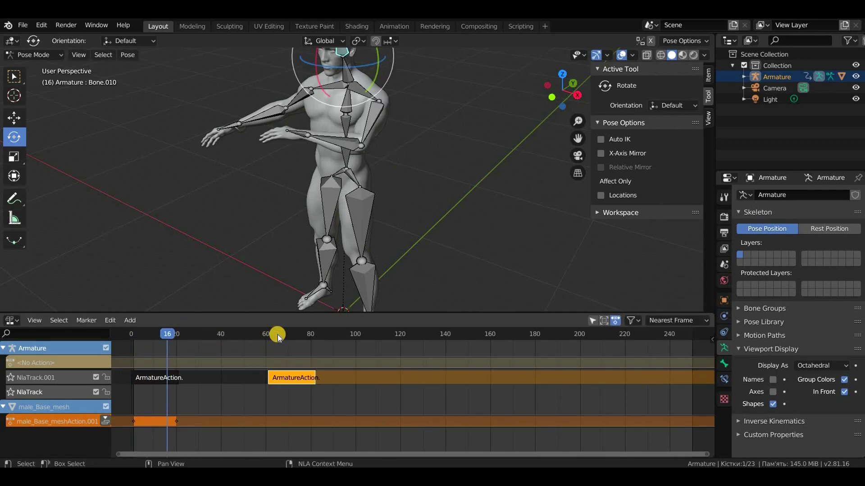
{"action": "left_click_drag", "start_coordinate": [277, 334], "coordinate": [313, 338]}
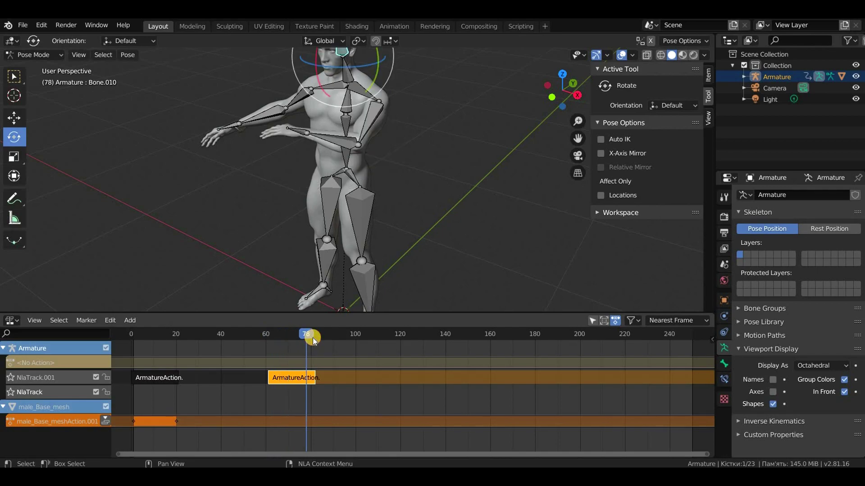
{"action": "left_click_drag", "start_coordinate": [314, 341], "coordinate": [317, 335]}
{"action": "left_click_drag", "start_coordinate": [265, 336], "coordinate": [134, 334]}
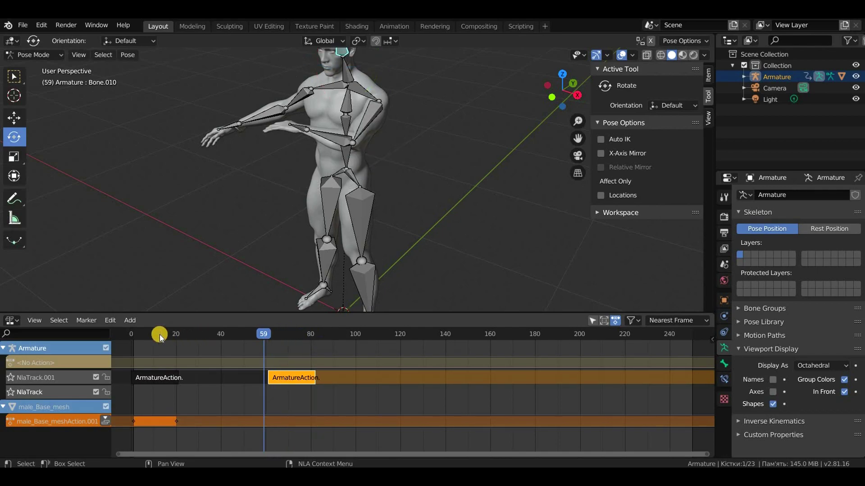
{"action": "left_click", "coordinate": [12, 320]}
{"action": "left_click", "coordinate": [147, 376]}
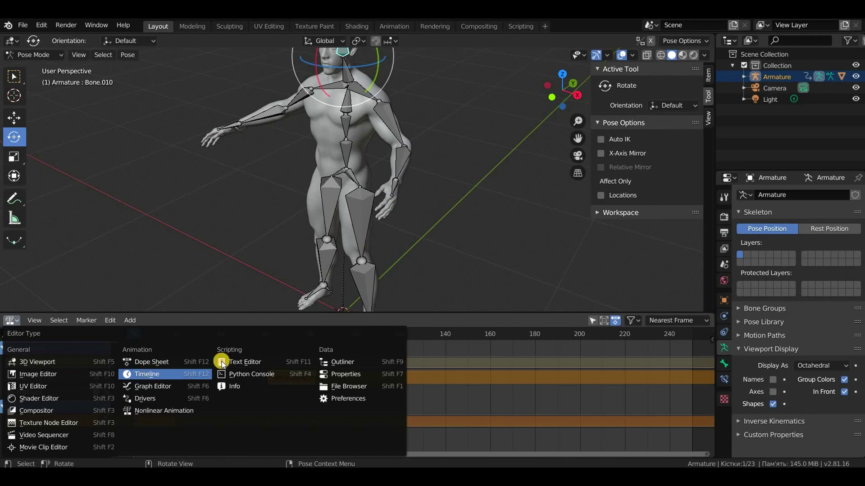
- Play both NLA strips and stop playback at frame 169
{"action": "left_click", "coordinate": [363, 321]}
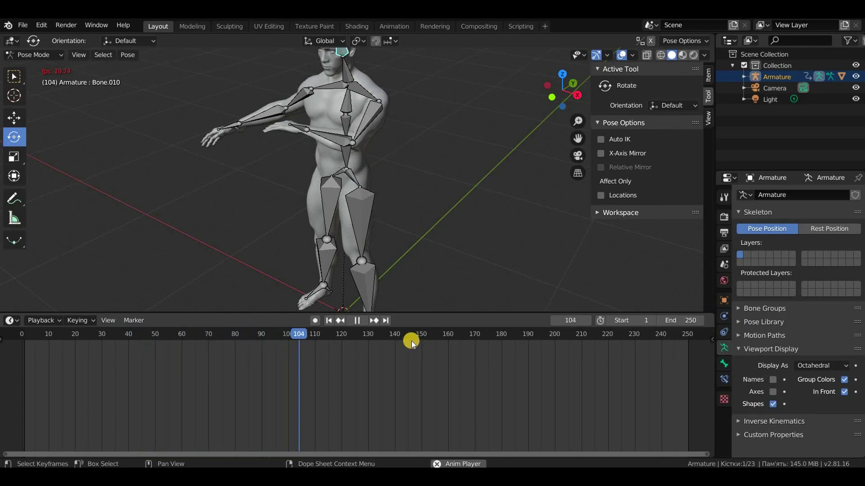
{"action": "left_click", "coordinate": [357, 320]}
{"action": "left_click", "coordinate": [17, 320]}
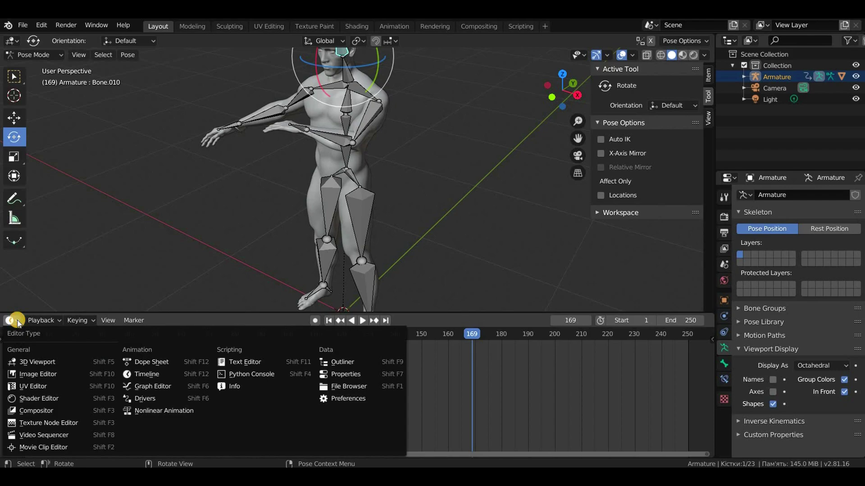
- In the NLA editor, move the duplicate ArmatureAction strip to frames 100–121, then restore the Timeline
{"action": "left_click", "coordinate": [172, 372]}
{"action": "left_click", "coordinate": [16, 323]}
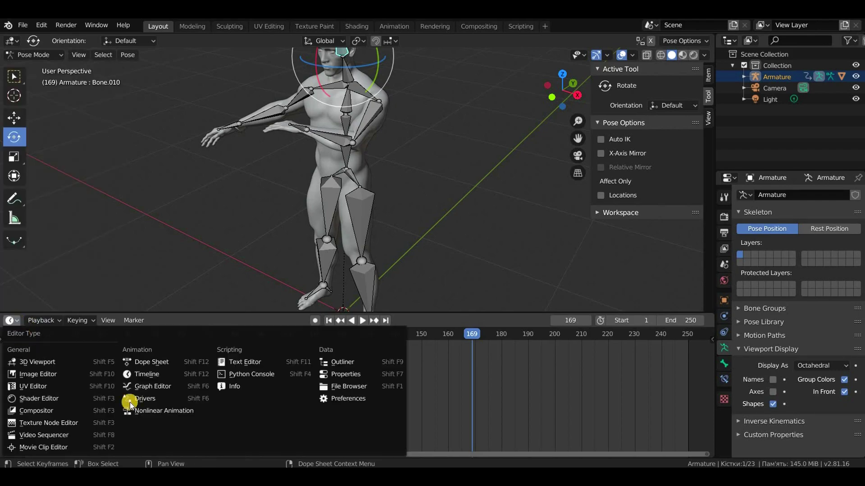
{"action": "left_click", "coordinate": [165, 414]}
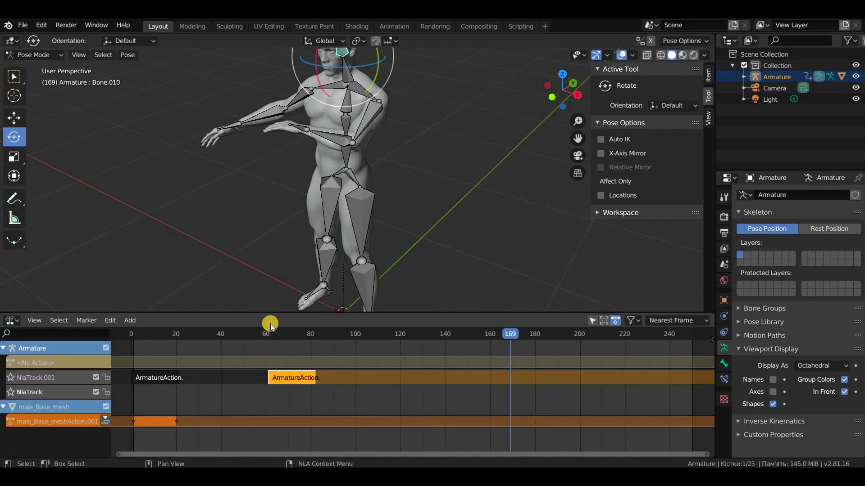
{"action": "left_click_drag", "start_coordinate": [279, 379], "coordinate": [366, 379]}
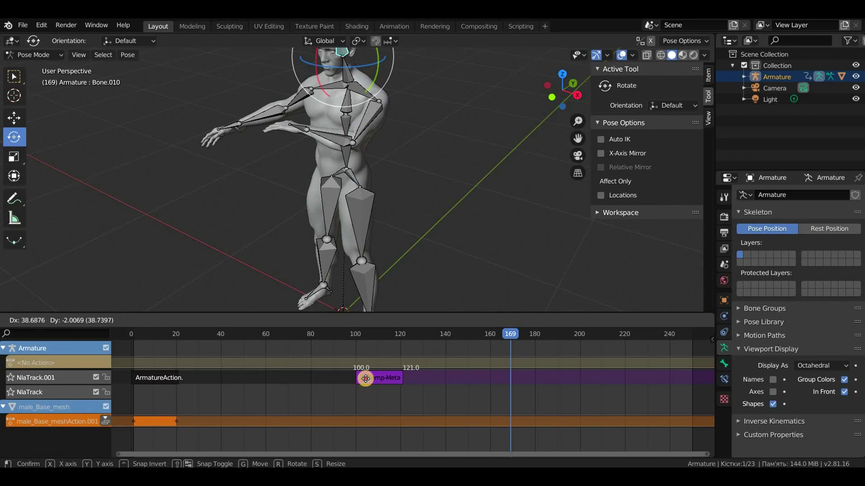
{"action": "left_click_drag", "start_coordinate": [366, 379], "coordinate": [353, 436]}
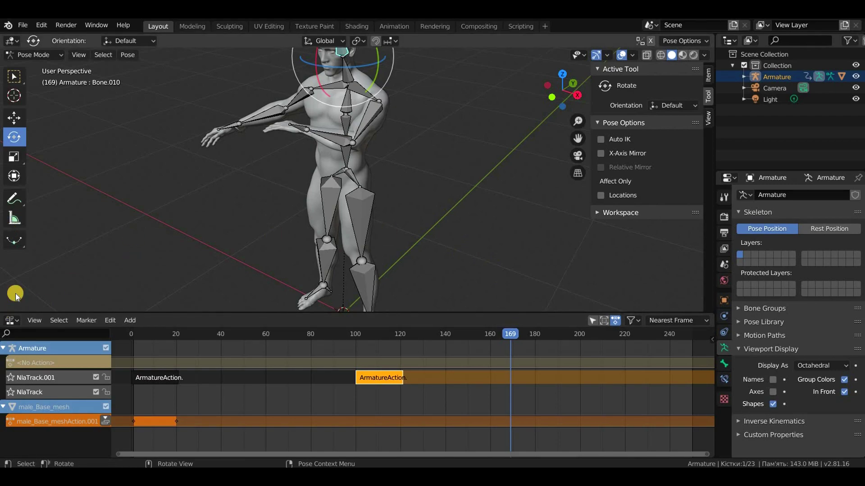
{"action": "left_click", "coordinate": [12, 322]}
{"action": "left_click", "coordinate": [142, 361]}
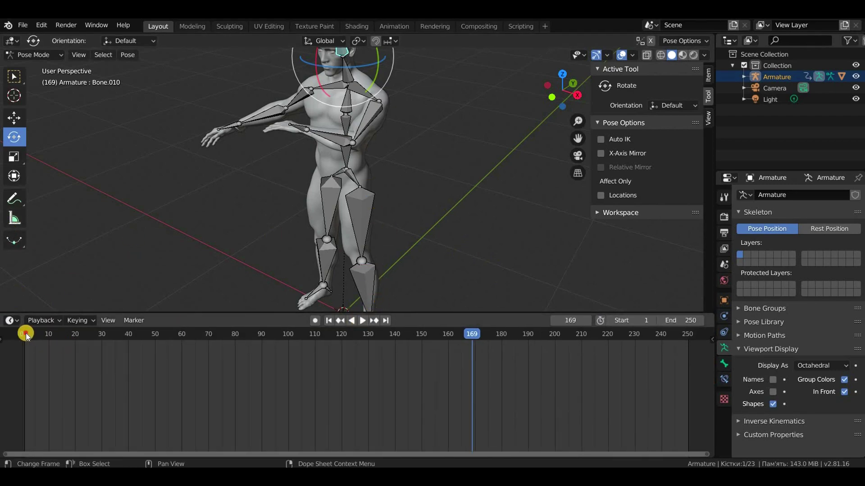
- Play the animation from the start and stop it at frame 151
{"action": "left_click", "coordinate": [338, 321]}
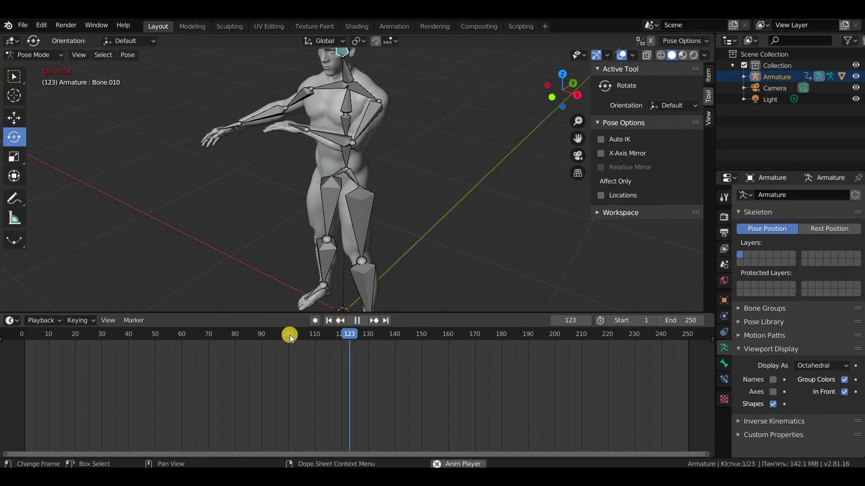
{"action": "key", "text": "space"}
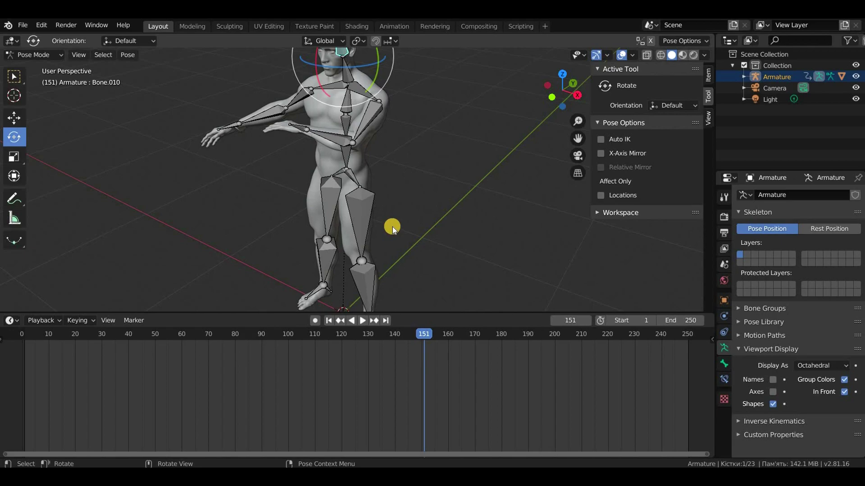
{"action": "scroll", "coordinate": [403, 227], "scroll_direction": "up", "scroll_amount": 3, "text": "shift"}
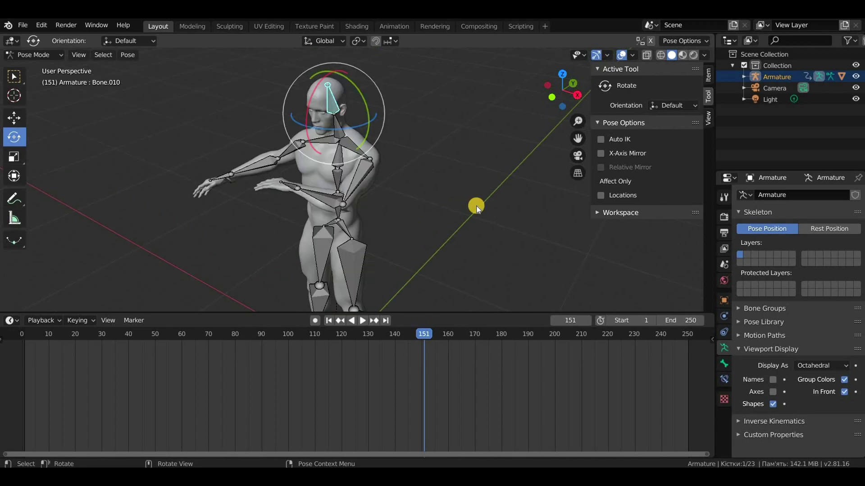